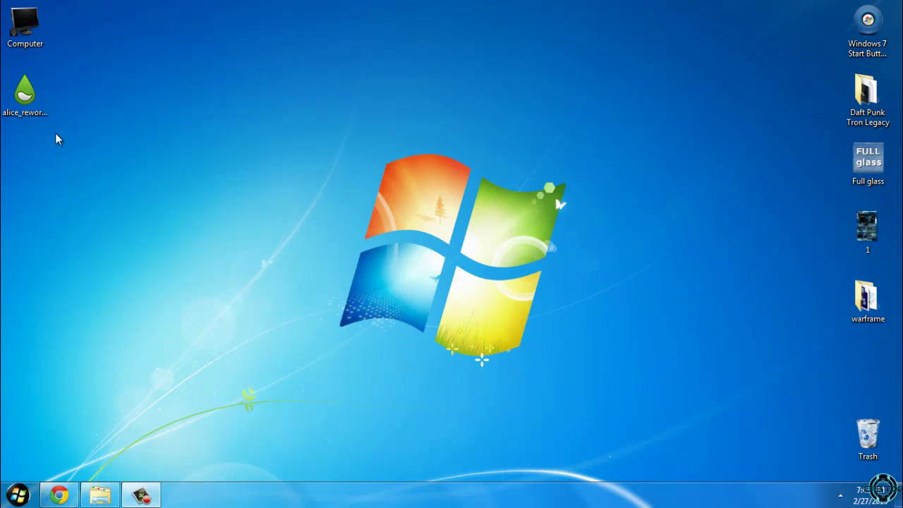
Step: Bring up Chrome on rainmeter.net, scroll the homepage, then close the browser window
left_click(46, 131)
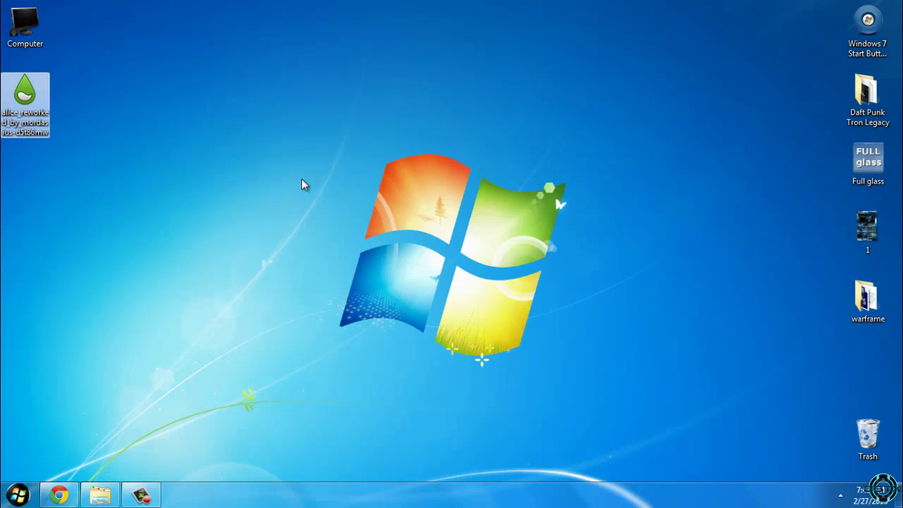
left_click(60, 496)
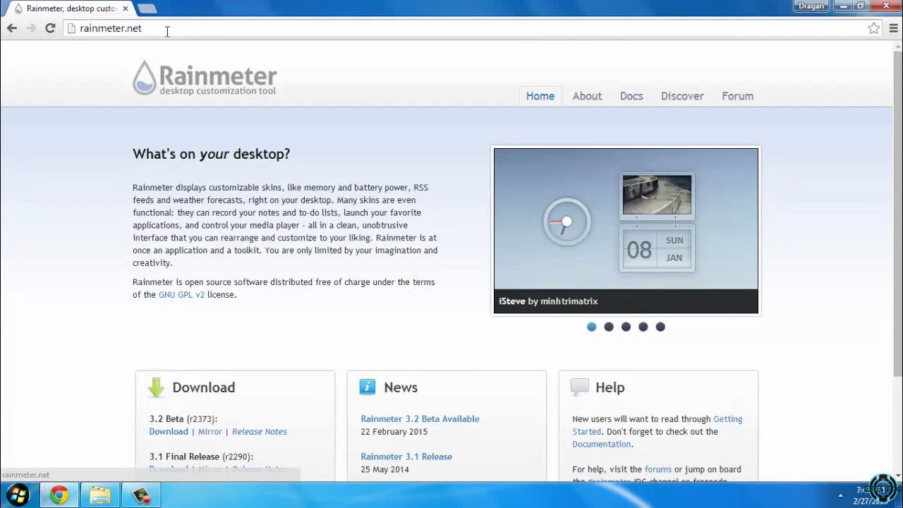
left_click(163, 30)
left_click(237, 33)
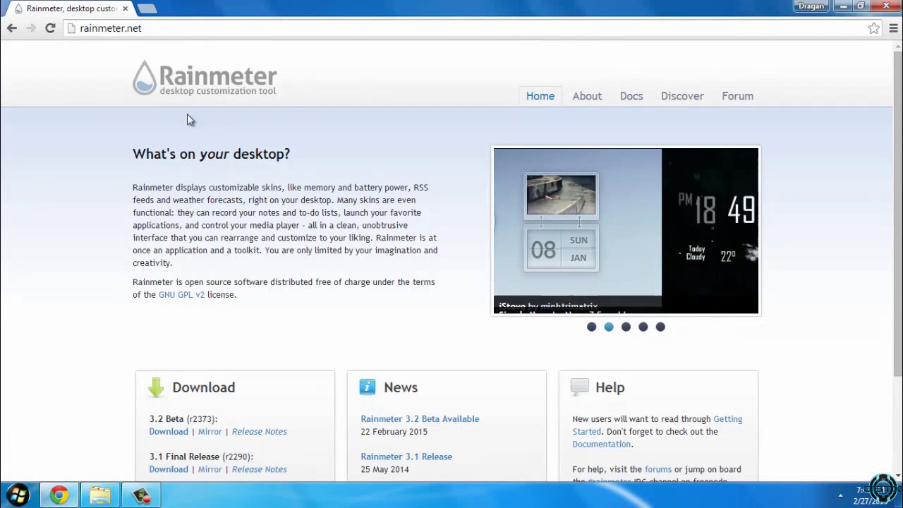
left_click(187, 29)
left_click(187, 28)
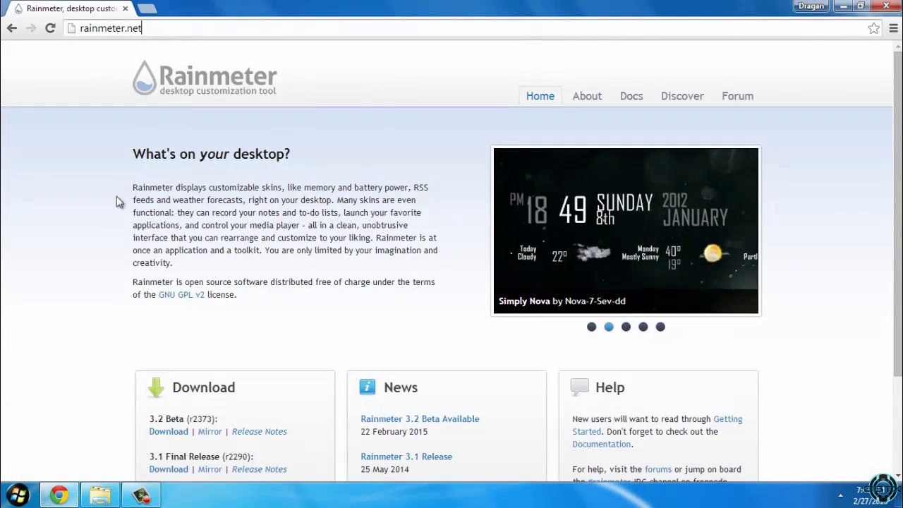
scroll(113, 219, "down", 3)
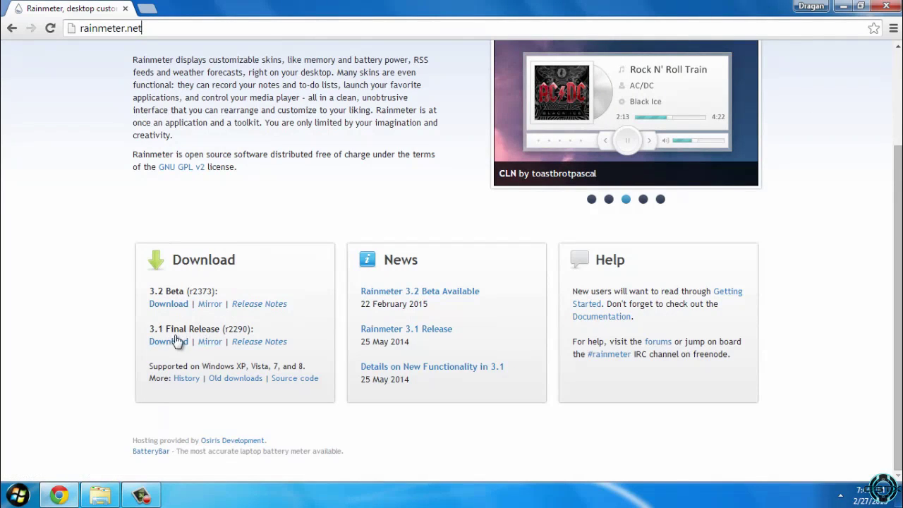
left_click(887, 9)
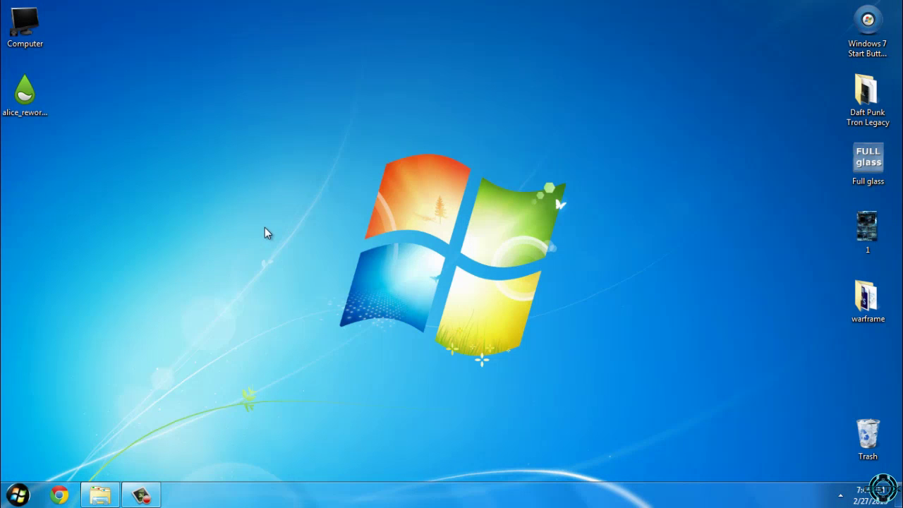
Step: Install the alice_reworked .rmskin package's skins and layout through the Rainmeter Skin Installer
left_click(27, 105)
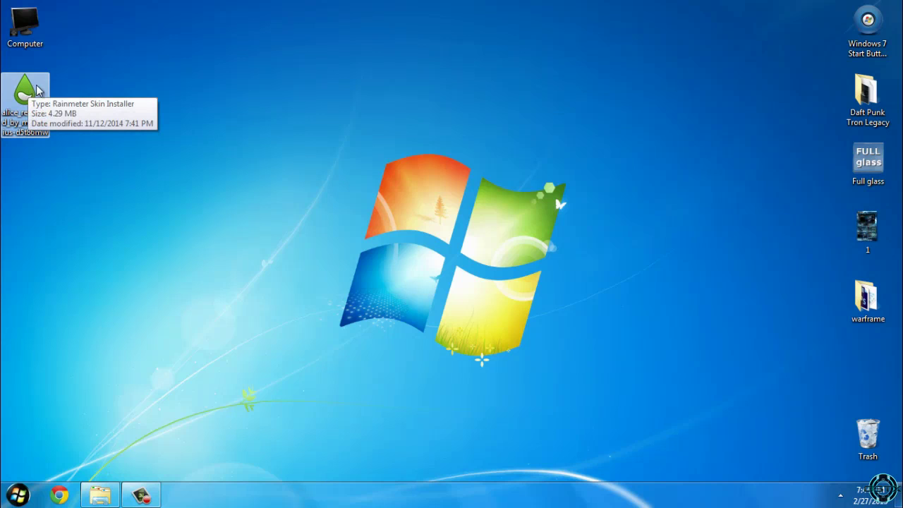
double_click(39, 106)
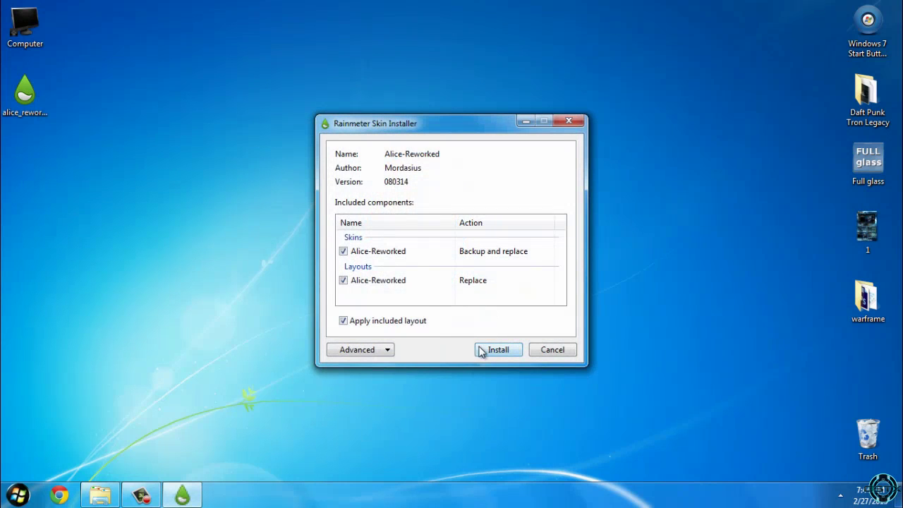
left_click(499, 349)
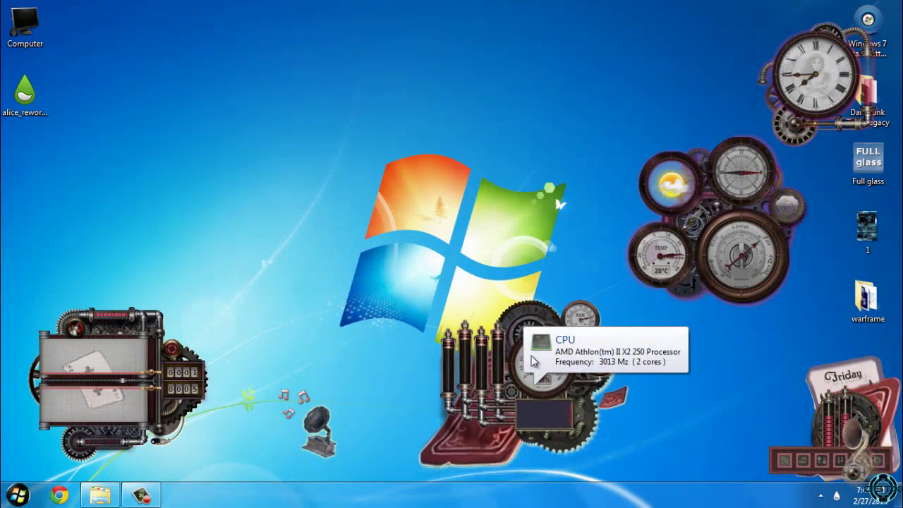
Step: Move the weather gauge cluster to the upper left and open Documents > Rainmeter in Explorer
left_click_drag(685, 223, 197, 122)
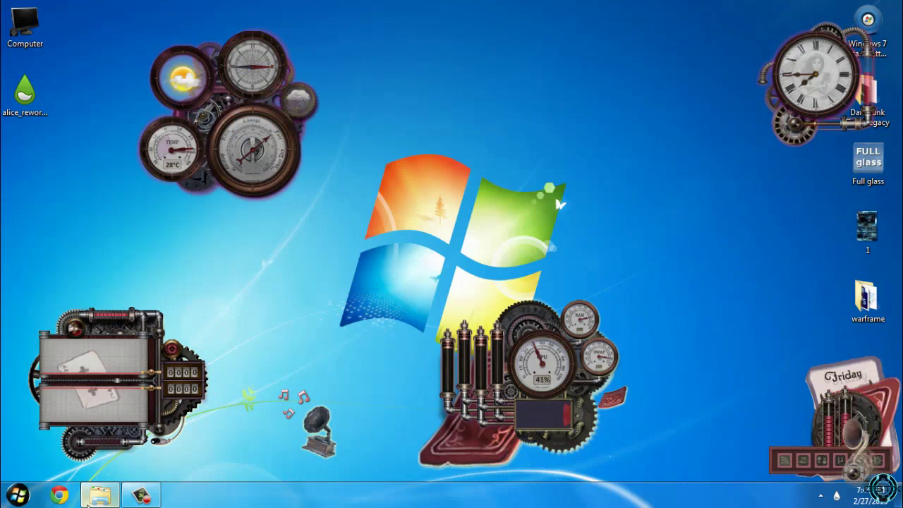
left_click(85, 496)
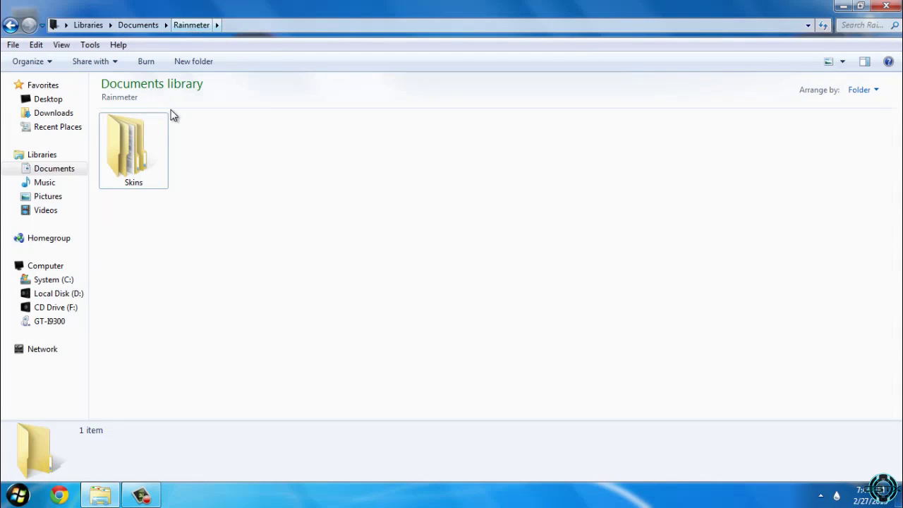
double_click(161, 142)
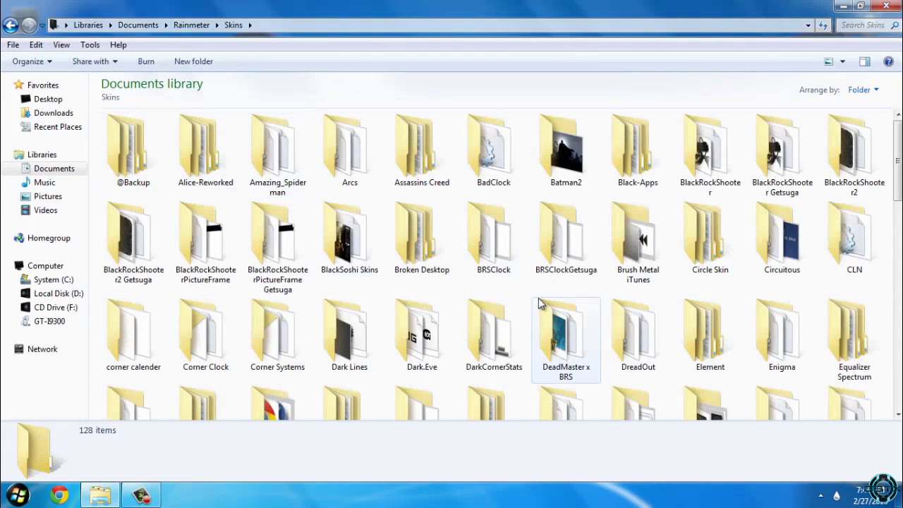
left_click(421, 333)
left_click(215, 177)
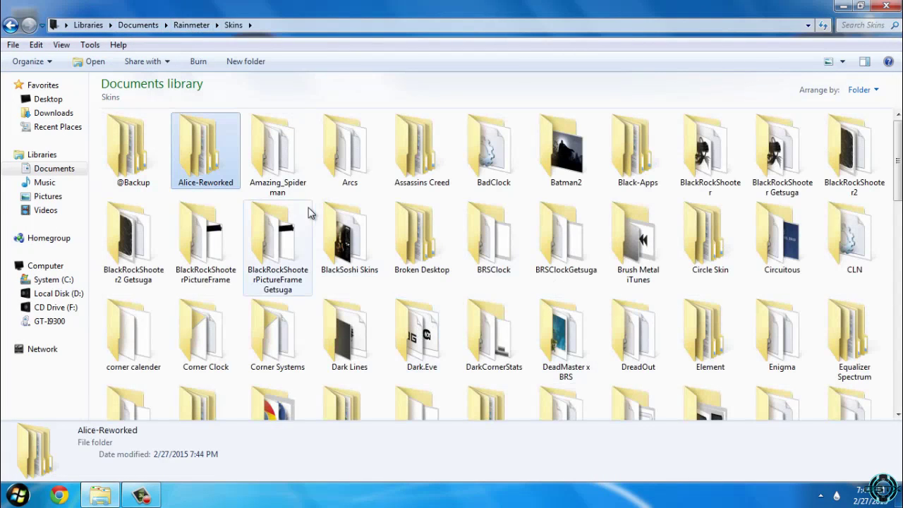
double_click(212, 181)
double_click(141, 175)
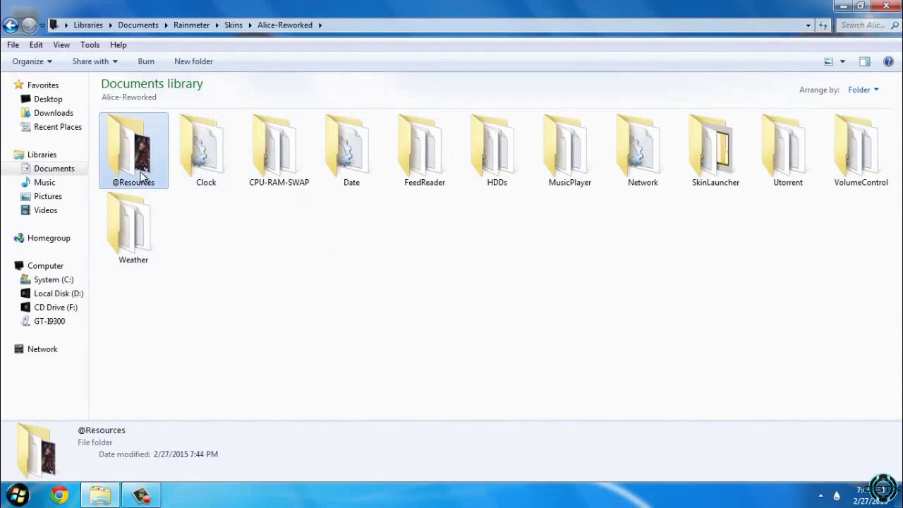
Step: Set the Alice-MadnessReturns image as the desktop background and close Photo Viewer
double_click(572, 185)
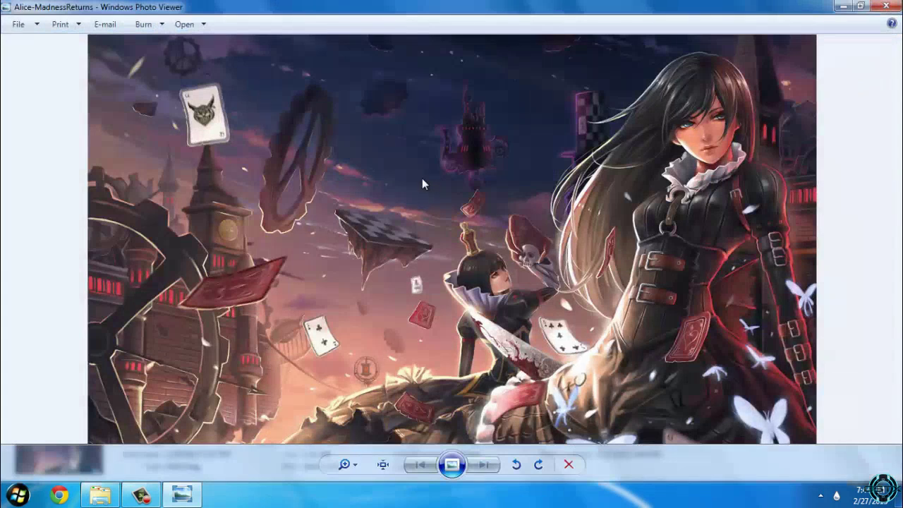
right_click(388, 146)
left_click(416, 175)
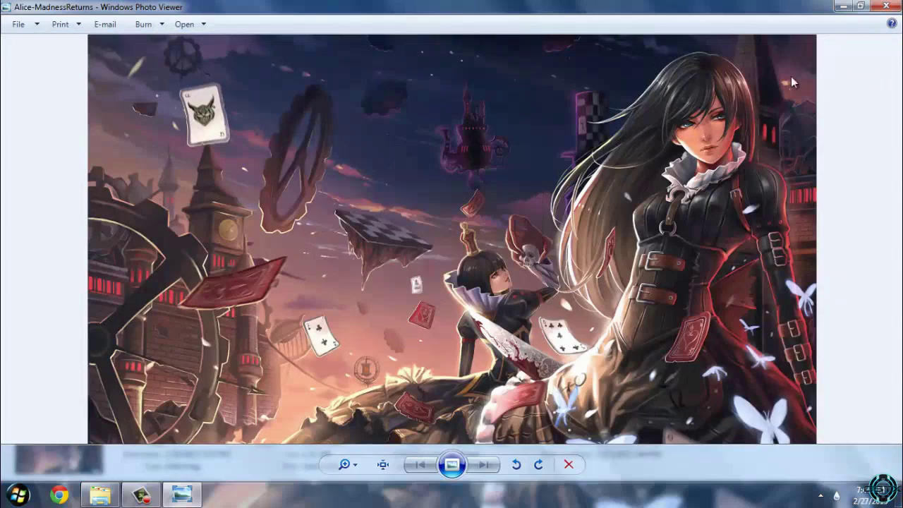
left_click(877, 7)
Step: Close Explorer, open Manage Rainmeter from the tray icon, expand Alice-Reworked, then minimize it
left_click(874, 10)
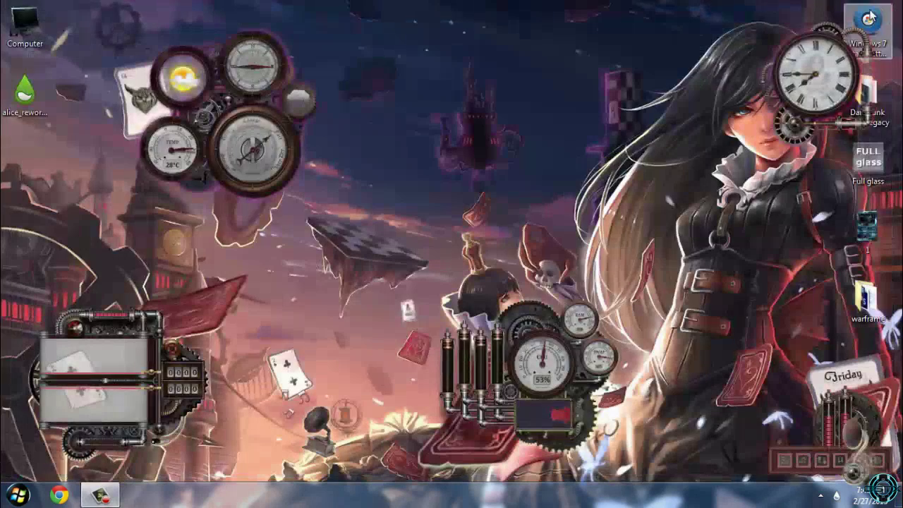
left_click(820, 495)
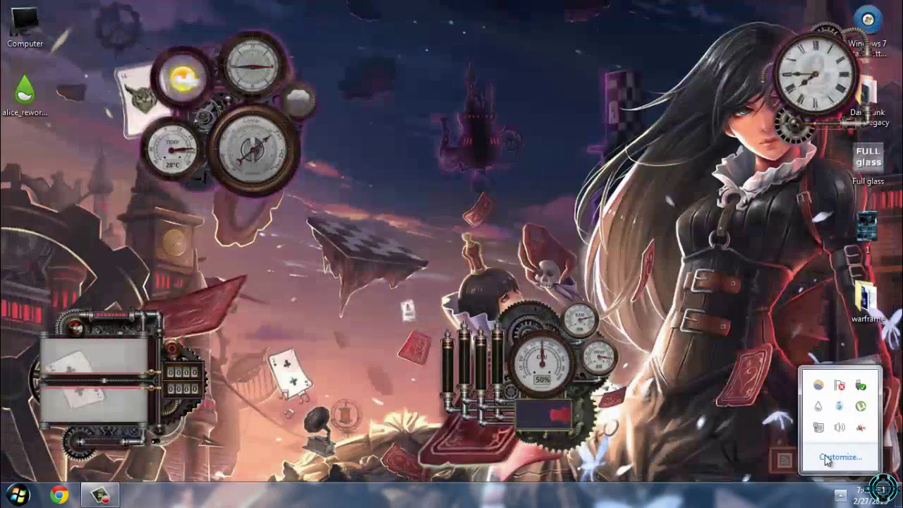
right_click(818, 407)
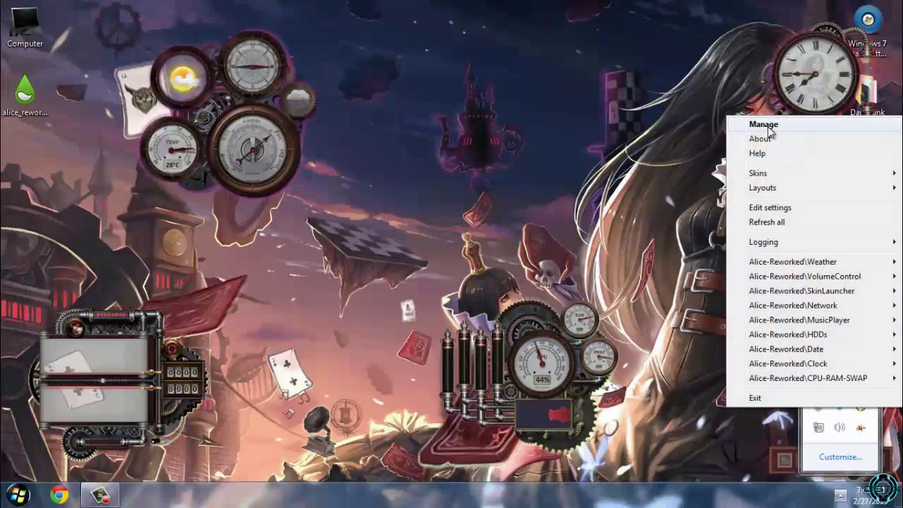
left_click(767, 125)
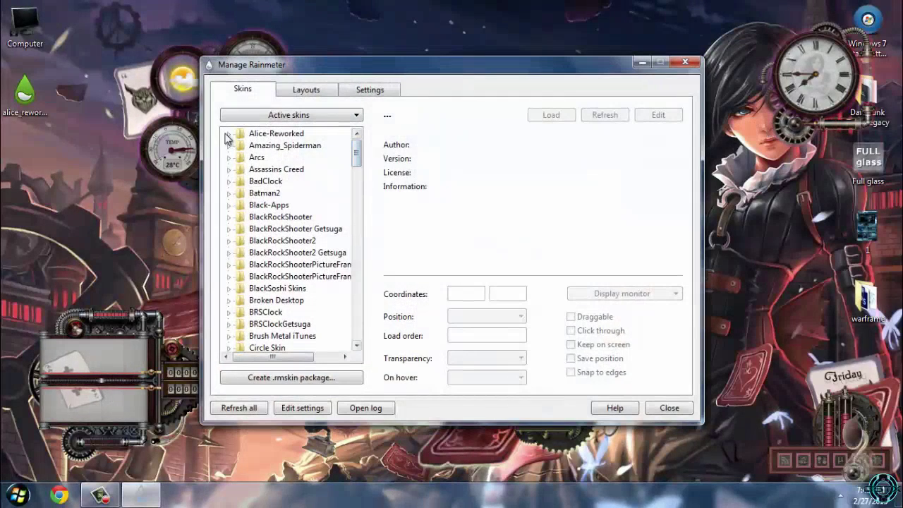
left_click(229, 134)
left_click(241, 145)
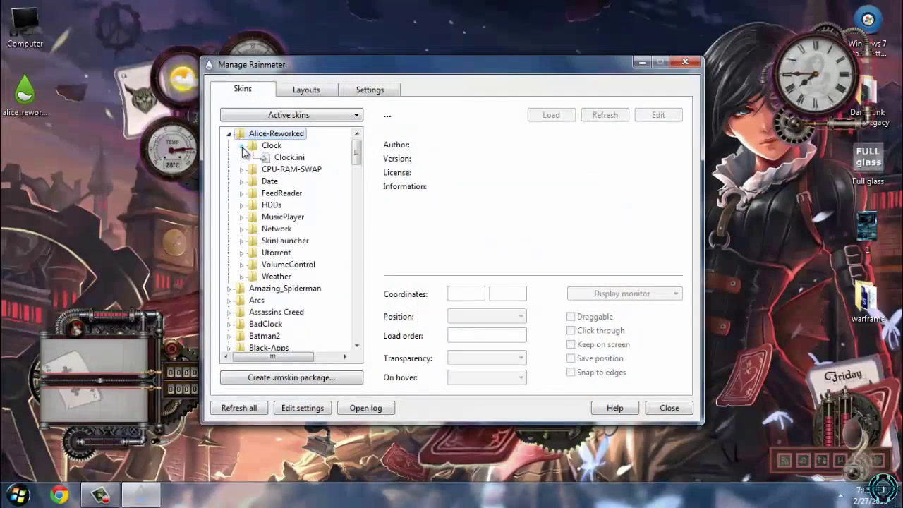
left_click(241, 145)
left_click(643, 63)
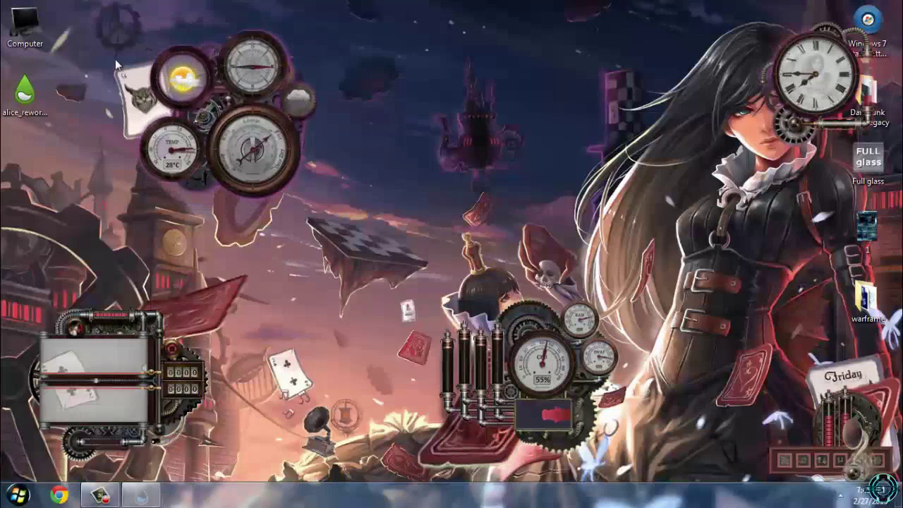
Step: Shuffle the weather cluster, clock and CPU/RAM gauges around; place the drive gadget top middle
left_click_drag(161, 85, 788, 164)
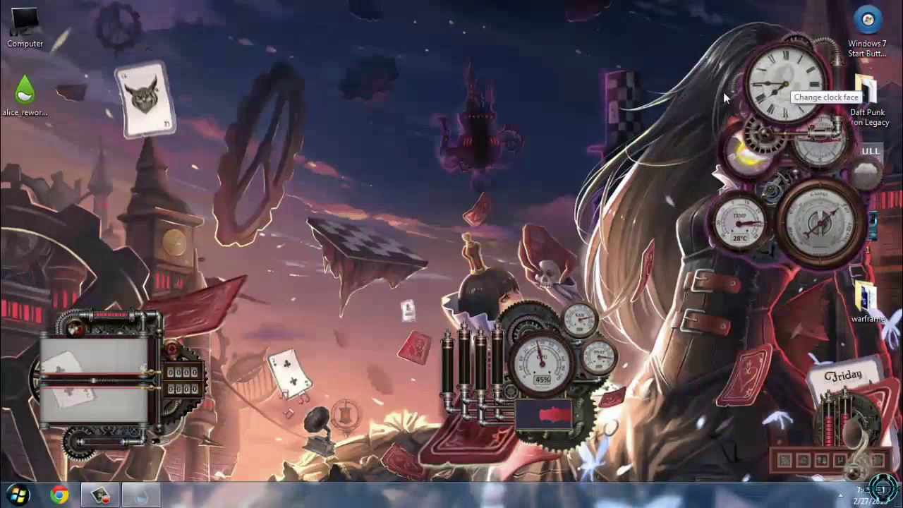
left_click_drag(807, 21, 109, 26)
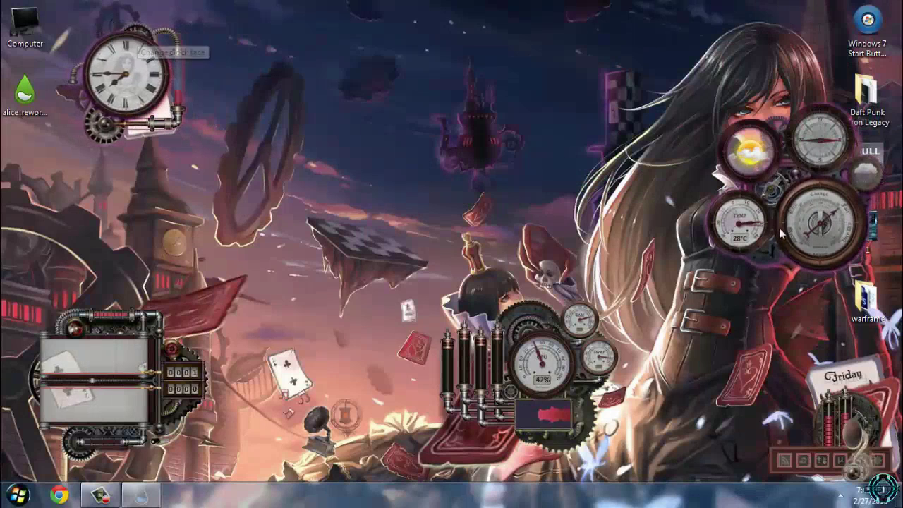
left_click_drag(828, 209, 778, 143)
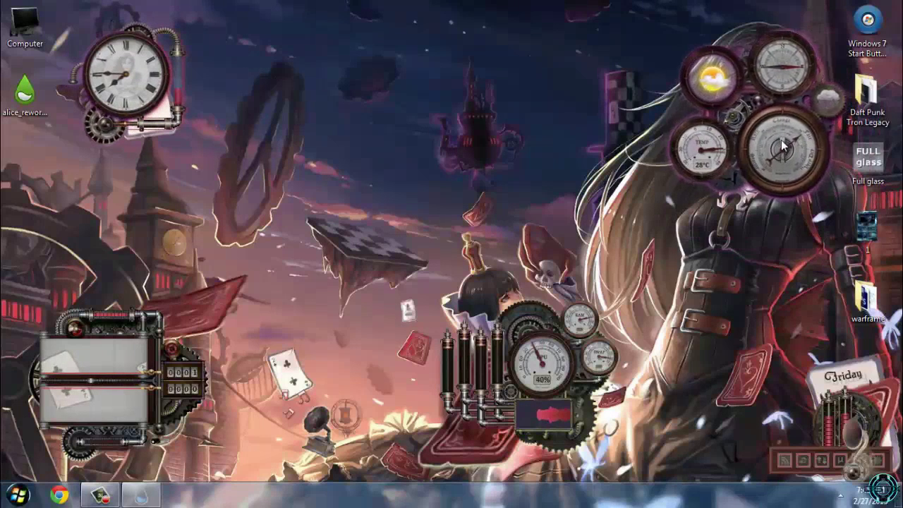
left_click_drag(552, 383, 712, 393)
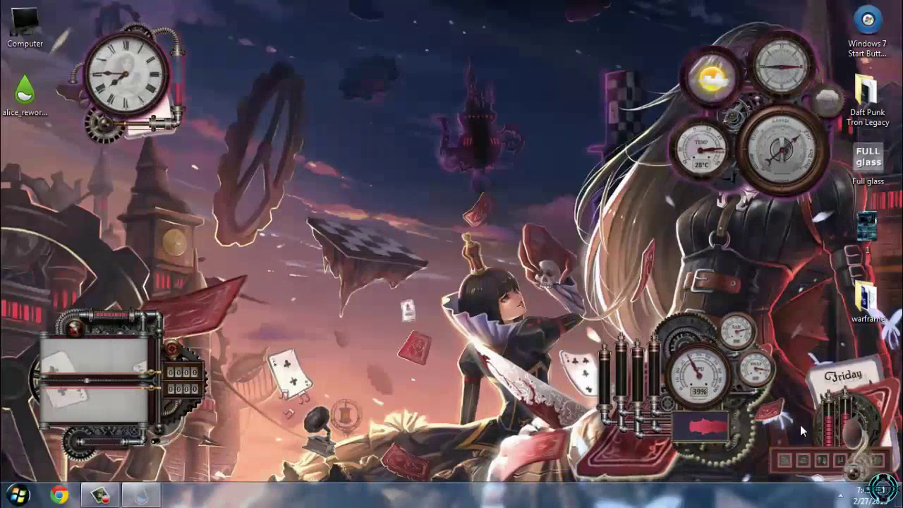
left_click_drag(808, 390, 502, 64)
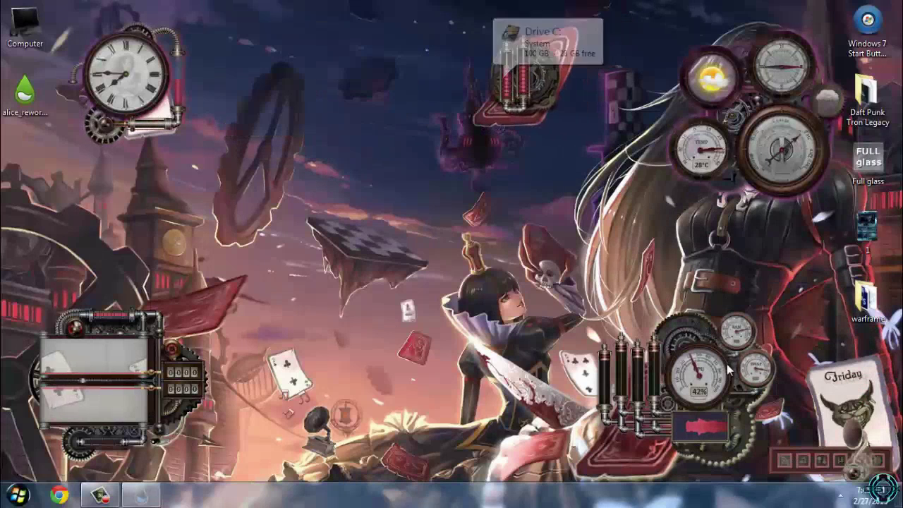
Step: Settle the clock bottom-right, CPU/RAM gauges upper-left, and card slideshow lower centre
left_click_drag(716, 378, 716, 366)
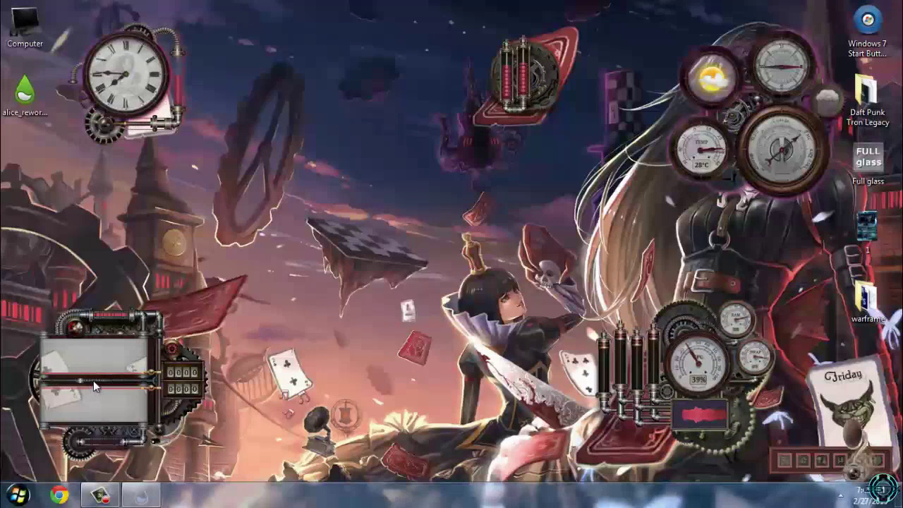
left_click_drag(102, 363, 225, 351)
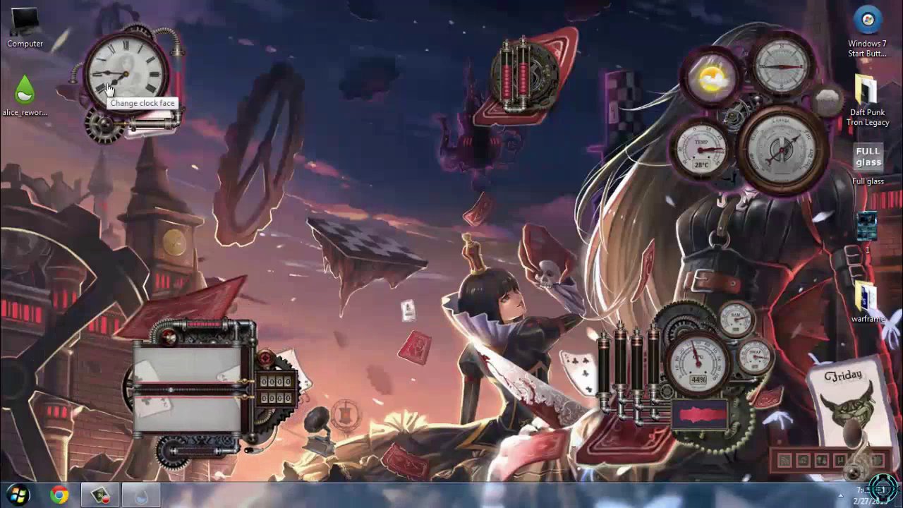
left_click_drag(116, 80, 846, 422)
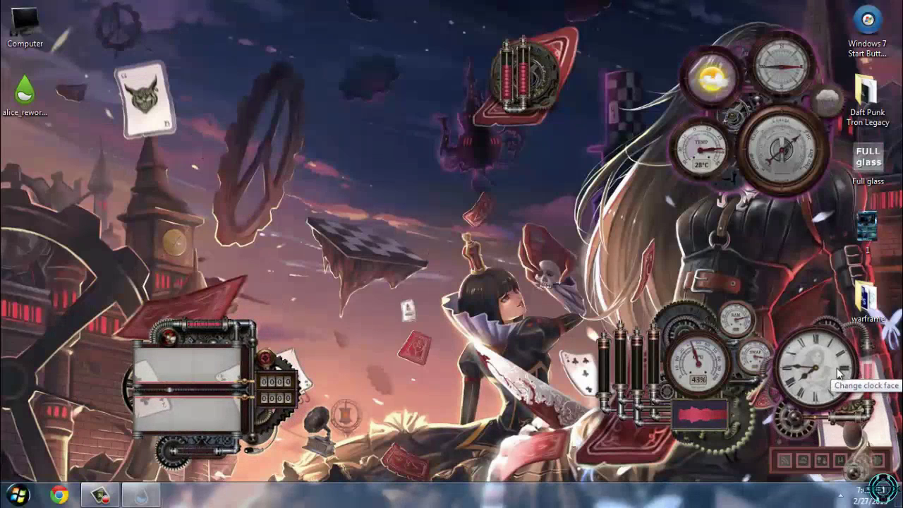
left_click_drag(707, 344, 358, 83)
left_click_drag(220, 374, 608, 384)
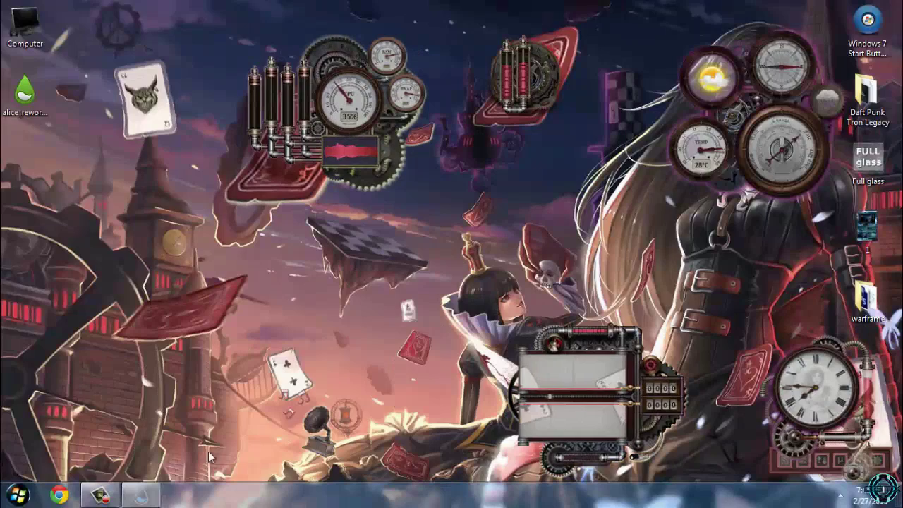
Step: Restore Manage Rainmeter, shift it left, and load the Weather.ini skin again
left_click(141, 495)
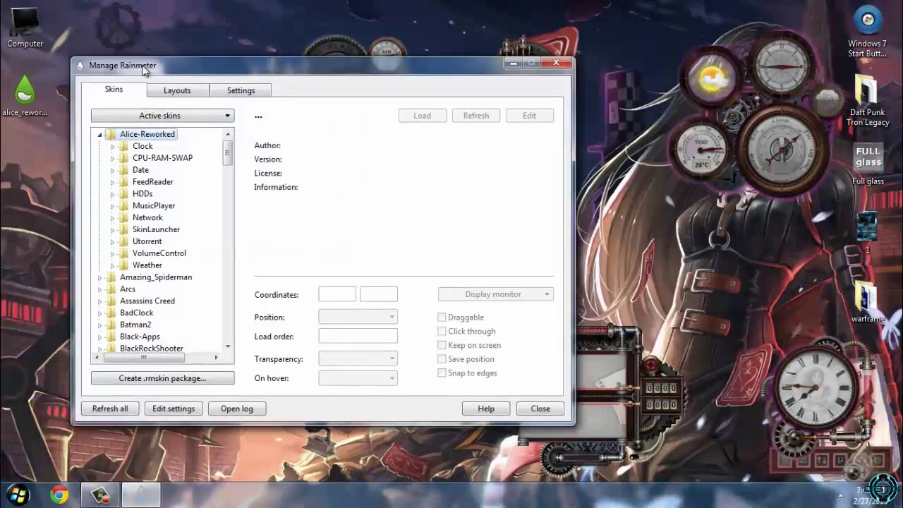
left_click_drag(143, 67, 105, 154)
left_click(5, 341)
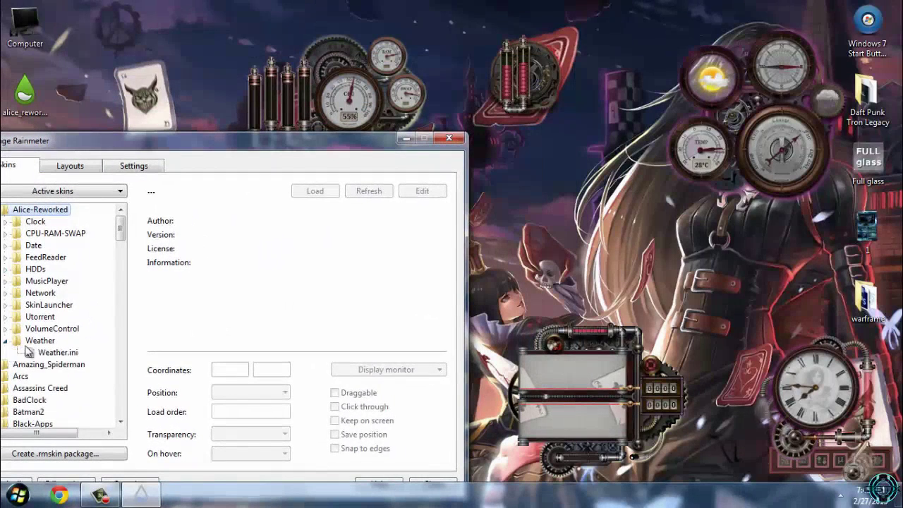
left_click(42, 351)
right_click(50, 353)
left_click(75, 361)
right_click(68, 354)
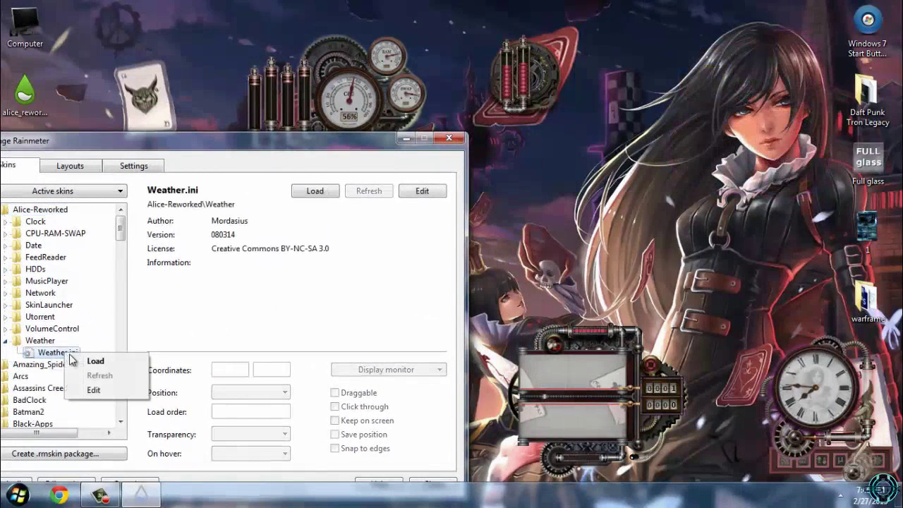
left_click(93, 360)
Step: Load the Utorrent.ini skin from the Alice-Reworked tree
left_click(5, 340)
left_click(5, 329)
right_click(43, 341)
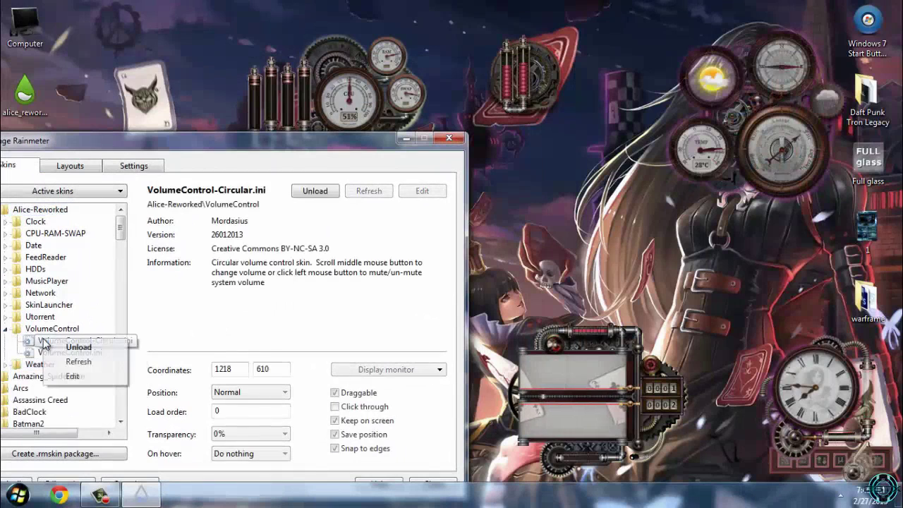
left_click(6, 340)
left_click(5, 329)
left_click(6, 317)
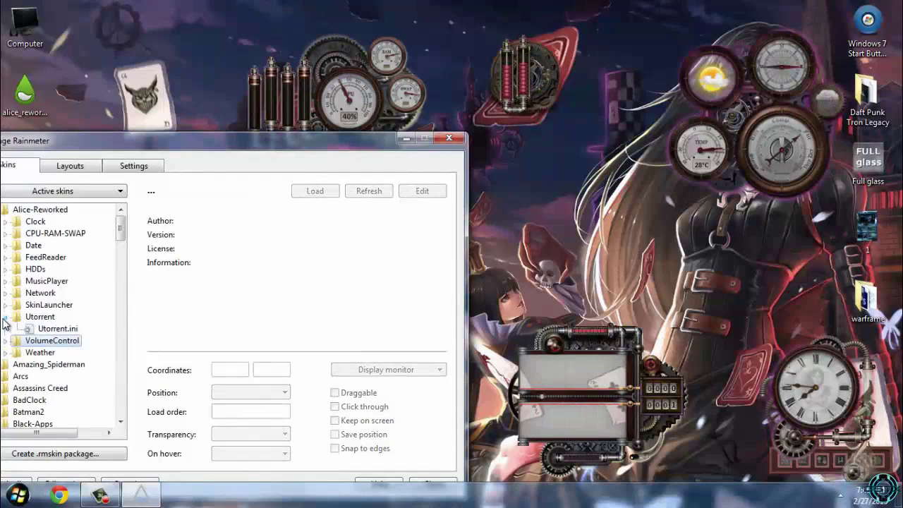
left_click(44, 329)
right_click(51, 329)
left_click(78, 332)
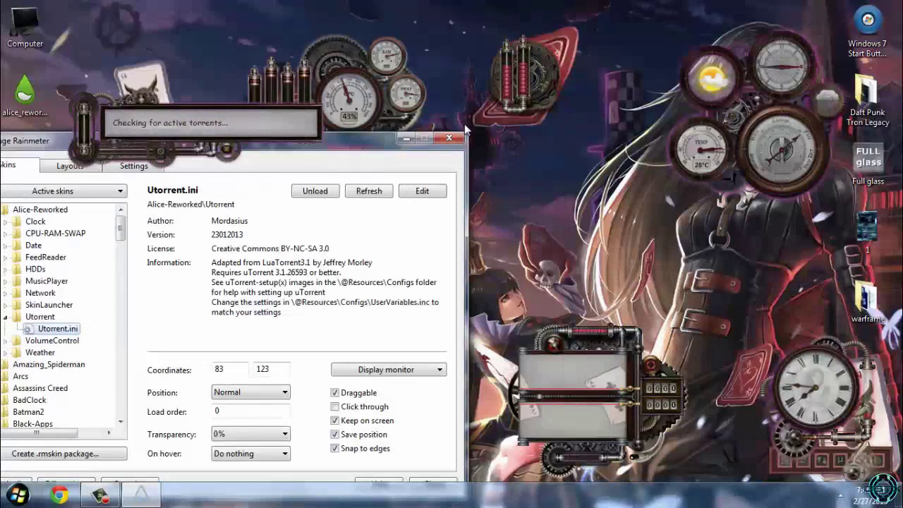
Step: Move the uTorrent widget to the top-left, then unload it and restore the manager
left_click(406, 138)
left_click_drag(262, 133, 274, 42)
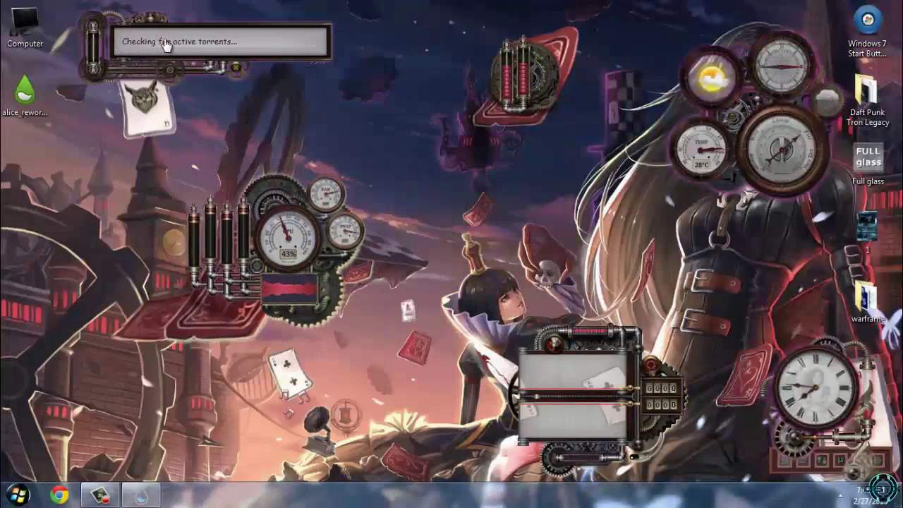
right_click(204, 47)
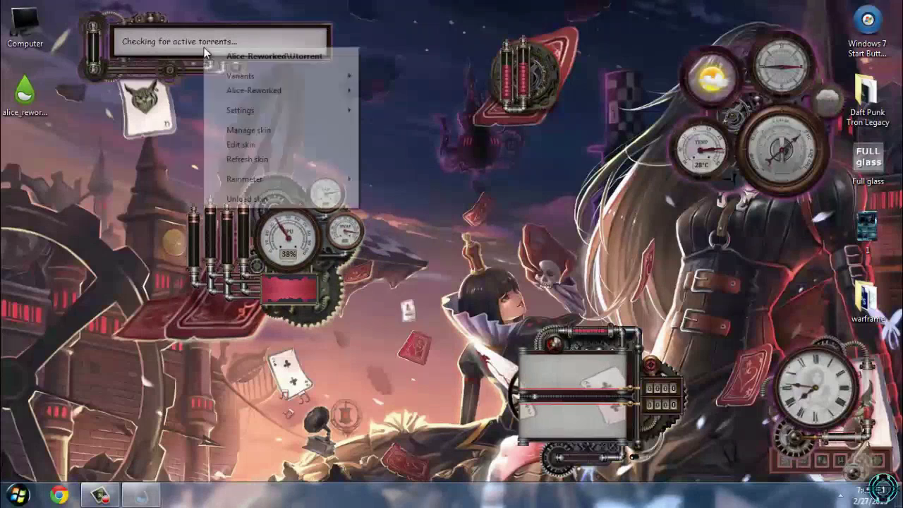
left_click(243, 202)
left_click(154, 494)
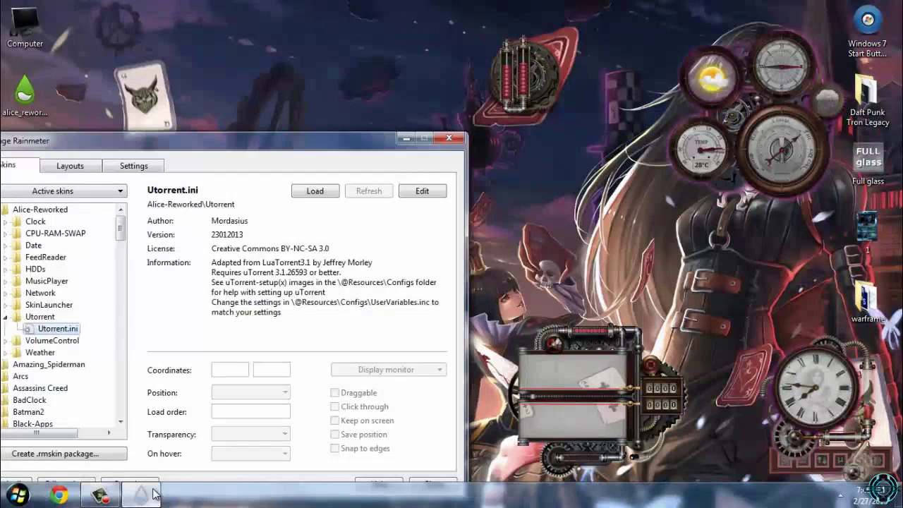
Step: Look through the Utorrent, SkinLauncher, Network and MusicPlayer skin folders and their options
left_click(5, 316)
left_click(5, 305)
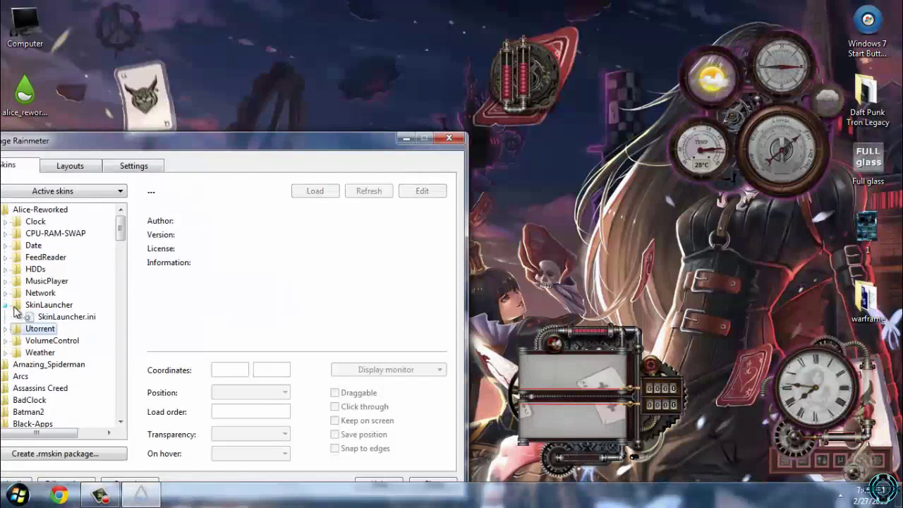
right_click(43, 318)
left_click(6, 305)
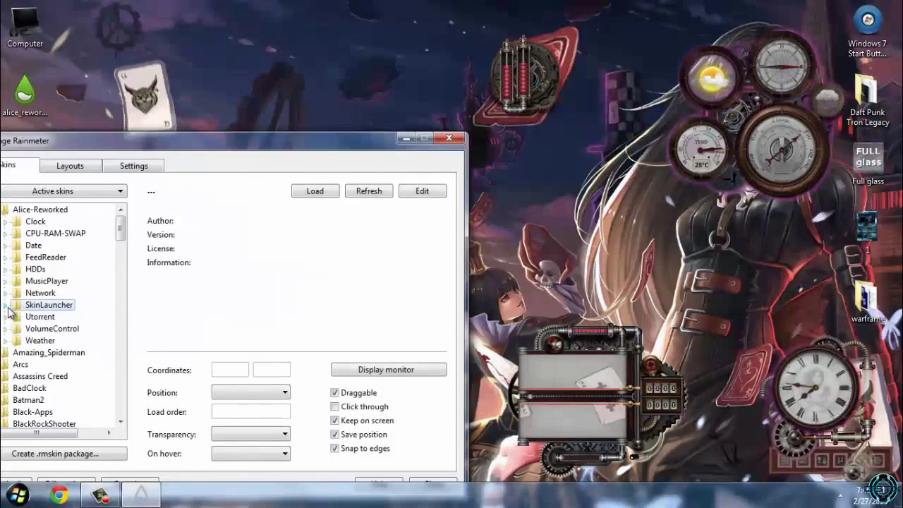
left_click(5, 292)
left_click(43, 305)
right_click(42, 305)
left_click(5, 292)
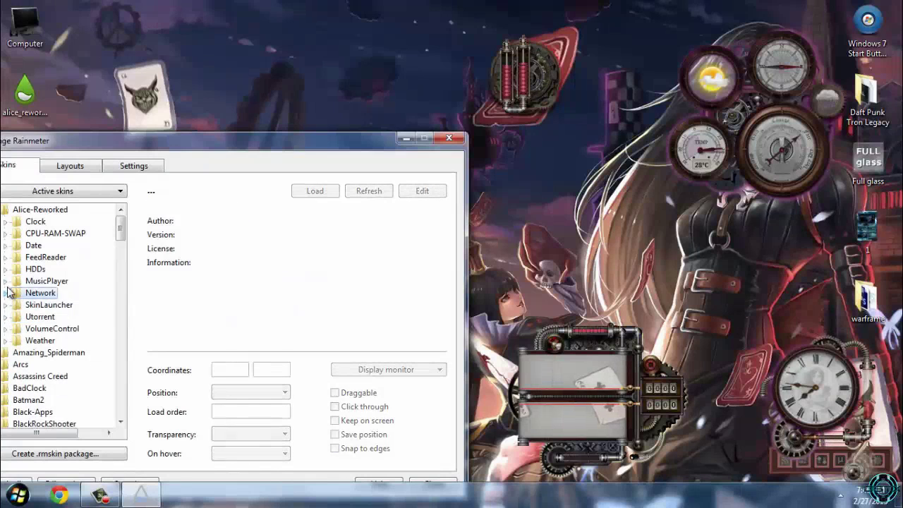
left_click(6, 281)
left_click(43, 293)
right_click(44, 293)
left_click(6, 281)
Step: Load HDDs-1.ini and nudge the drive gadget slightly right and up
left_click(6, 268)
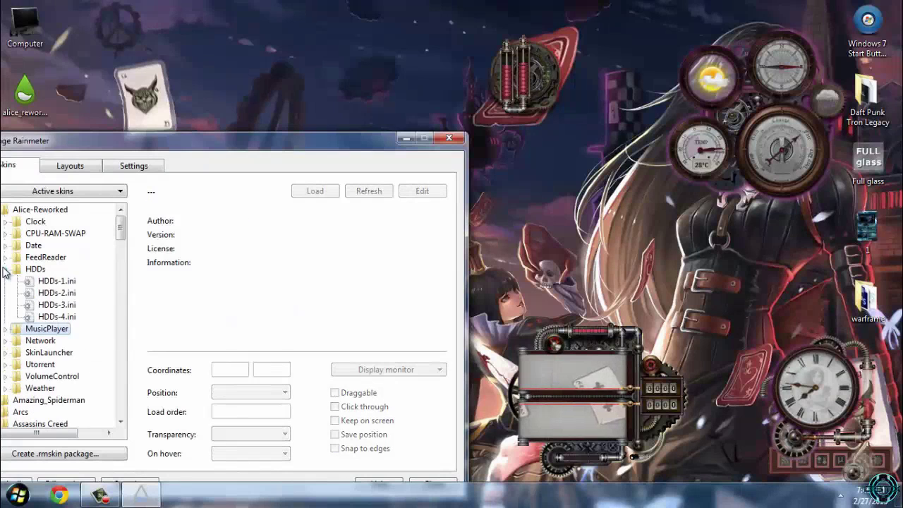
left_click(69, 293)
right_click(69, 293)
left_click(64, 281)
right_click(65, 280)
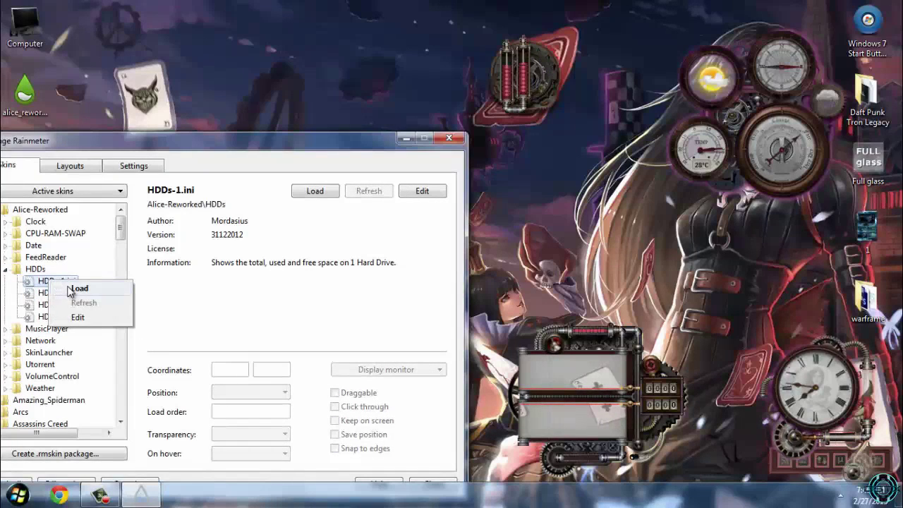
left_click(78, 289)
left_click(523, 84)
left_click_drag(523, 83, 534, 78)
Step: Try the HDDs-2, HDDs-3 and HDDs-4 drive gauge variants in turn
left_click(71, 292)
right_click(74, 292)
left_click(79, 301)
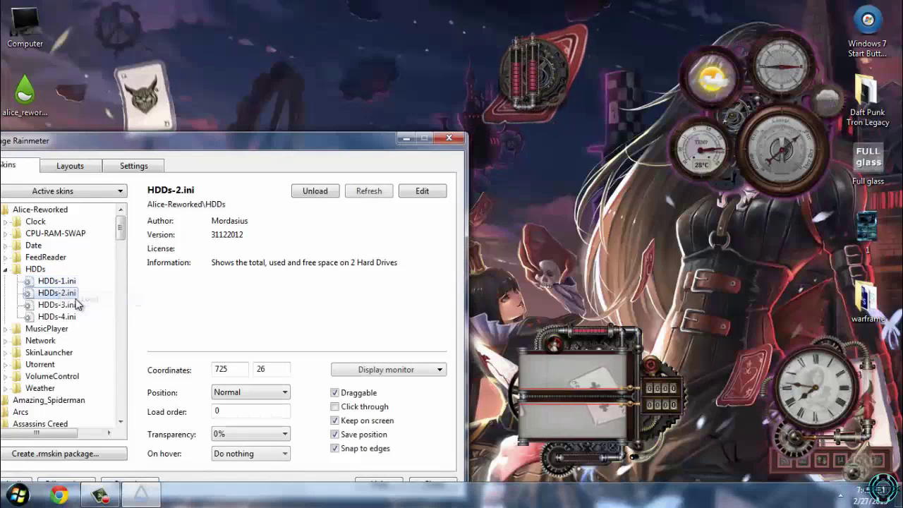
left_click(69, 305)
right_click(69, 307)
left_click(79, 315)
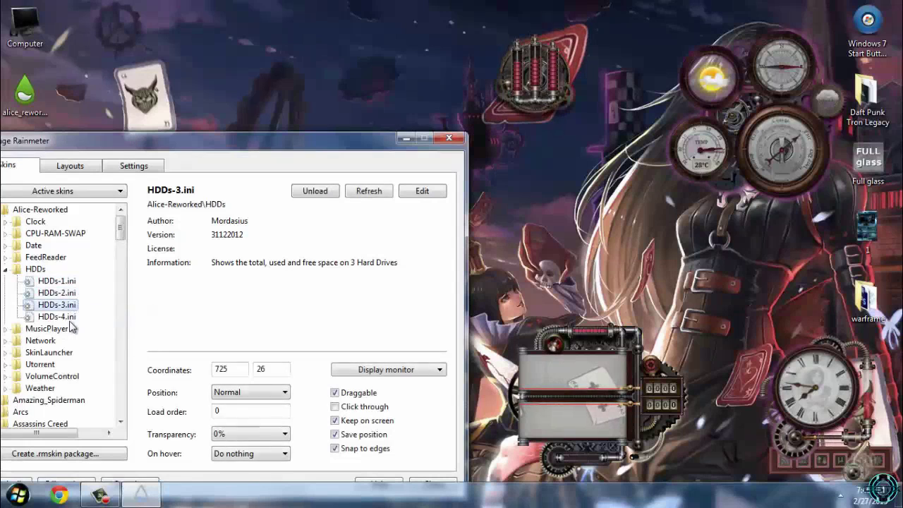
left_click(70, 316)
right_click(70, 318)
left_click(81, 325)
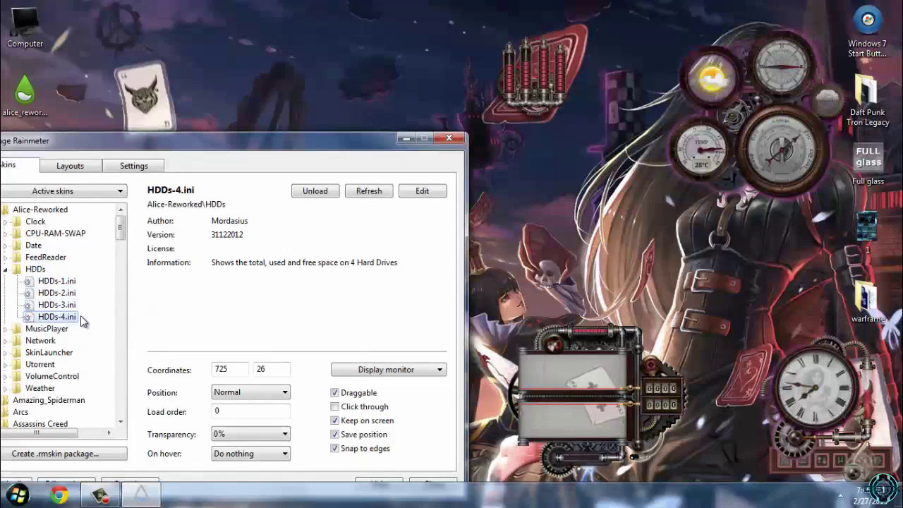
Step: Switch back to the single-drive HDDs-1.ini gauge and collapse the HDDs folder
left_click(64, 281)
right_click(64, 281)
left_click(77, 289)
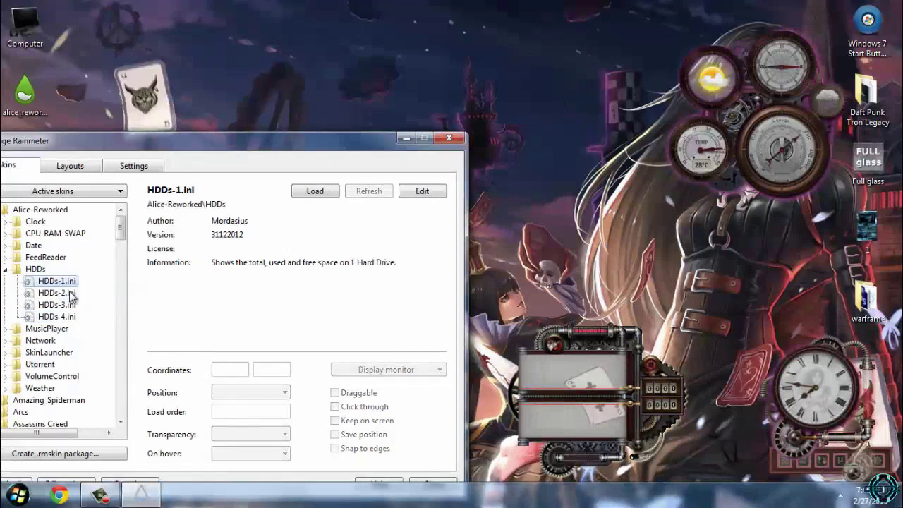
right_click(71, 285)
left_click(99, 294)
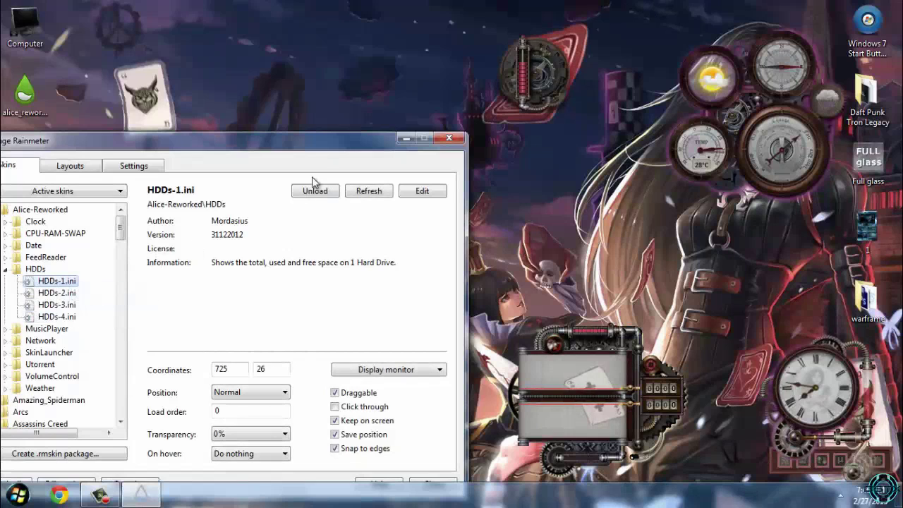
left_click(5, 269)
left_click(5, 269)
left_click(63, 283)
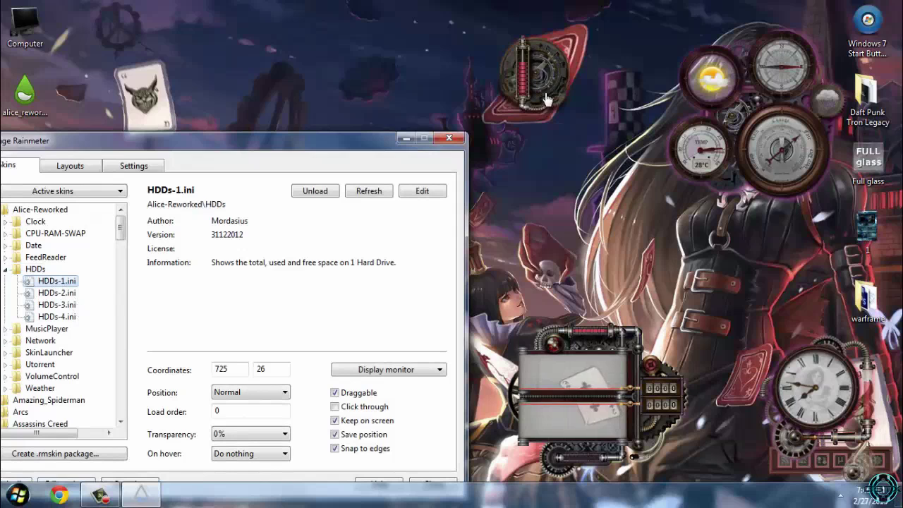
left_click(11, 272)
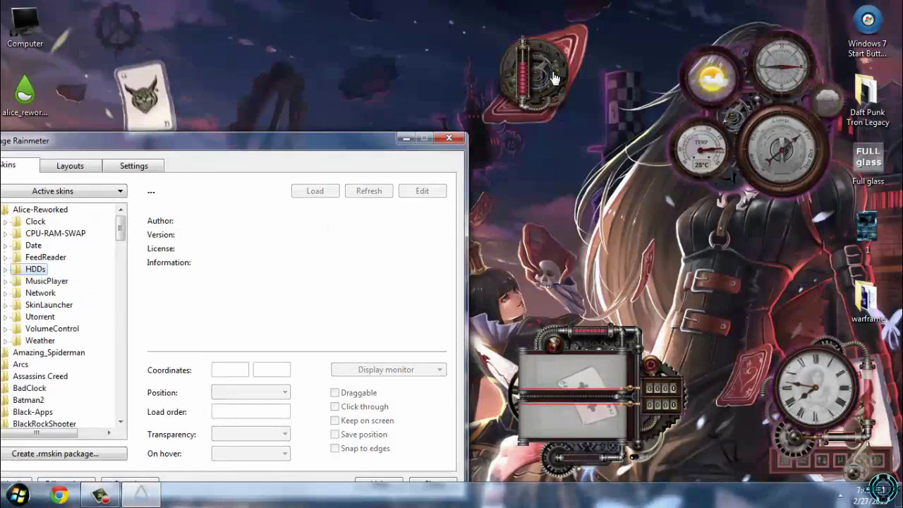
Step: Load then unload FeedReader.ini, and unload the date.ini skin
left_click(6, 257)
left_click(60, 269)
right_click(64, 270)
left_click(75, 276)
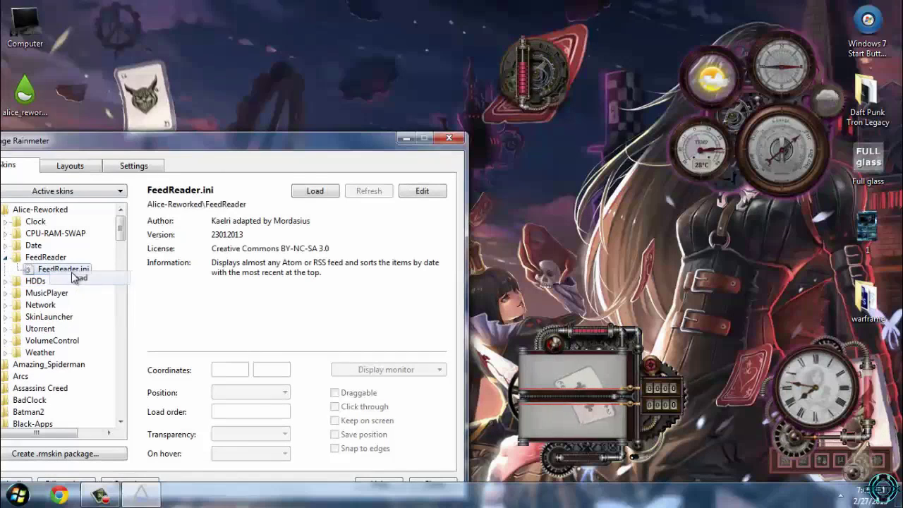
right_click(58, 276)
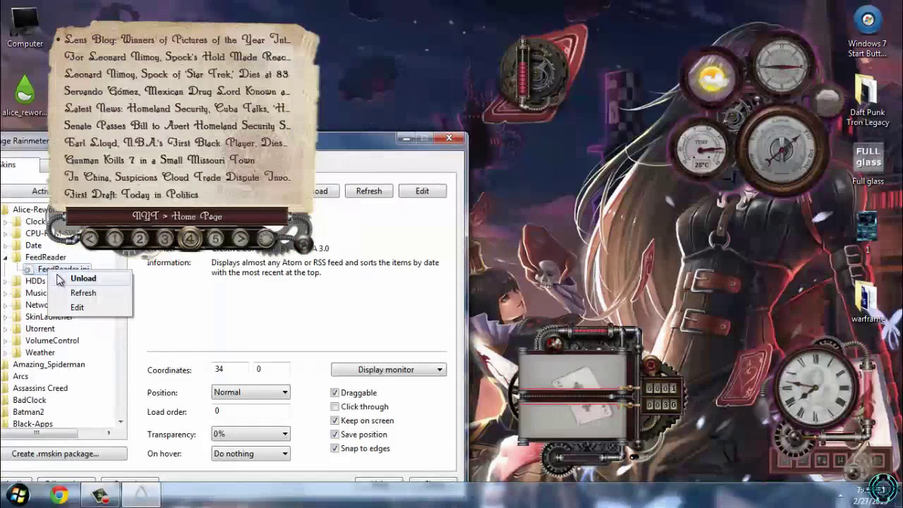
left_click(60, 278)
left_click(5, 257)
left_click(5, 245)
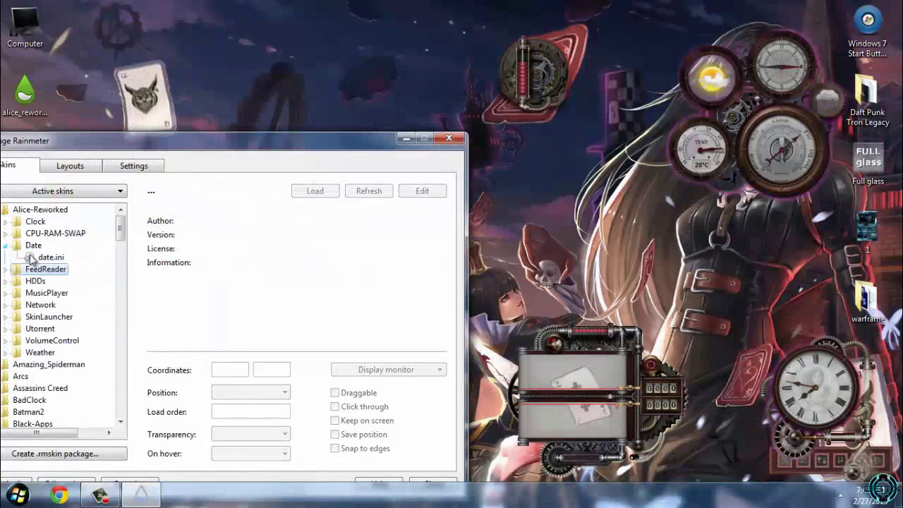
right_click(48, 258)
left_click(49, 265)
Step: Load the CPU-RAM-SWAP.ini gauge from the CPU-RAM-SWAP folder
left_click(6, 233)
right_click(39, 237)
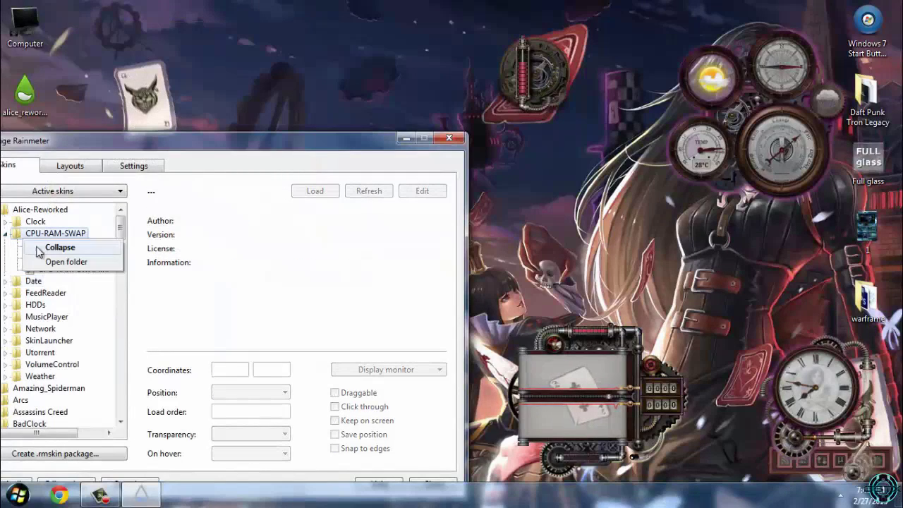
left_click(10, 255)
right_click(45, 247)
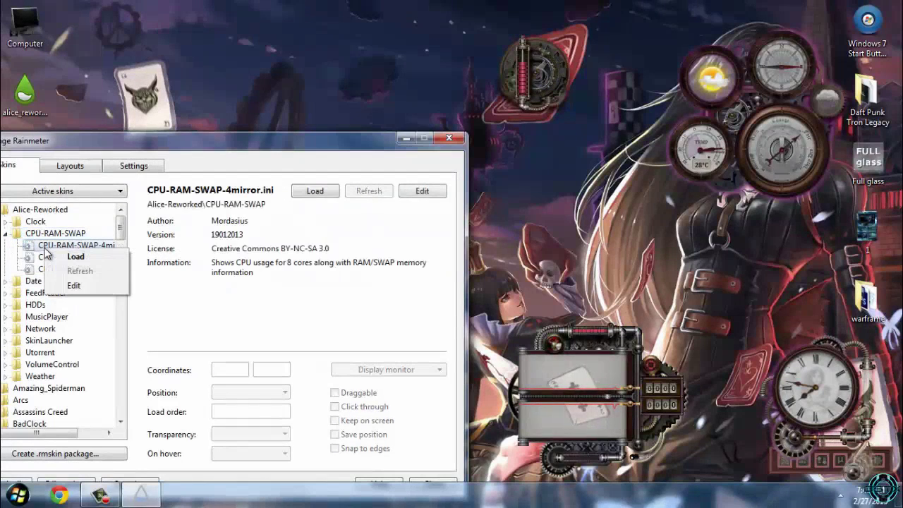
right_click(40, 259)
left_click(37, 269)
double_click(36, 268)
right_click(37, 270)
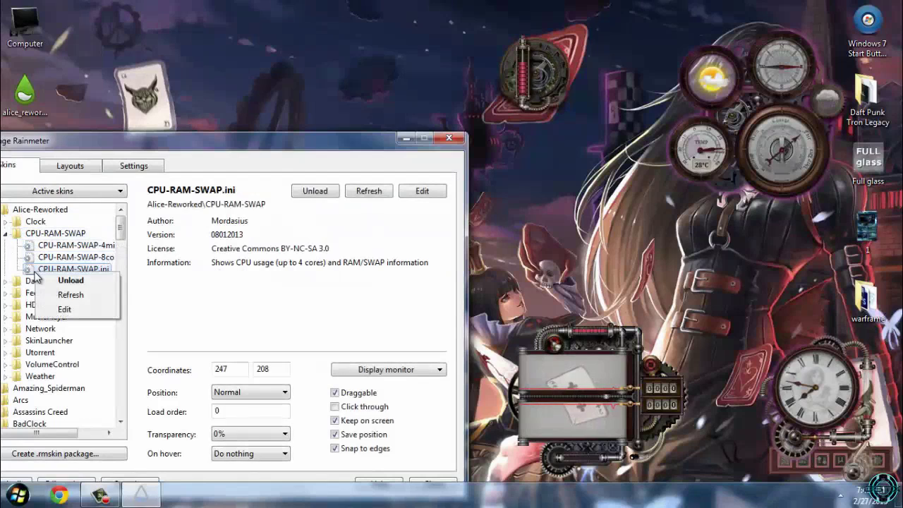
right_click(41, 255)
Step: Expand the Clock folder to check Clock.ini, then close the skin manager
left_click(6, 233)
left_click(5, 220)
left_click(51, 232)
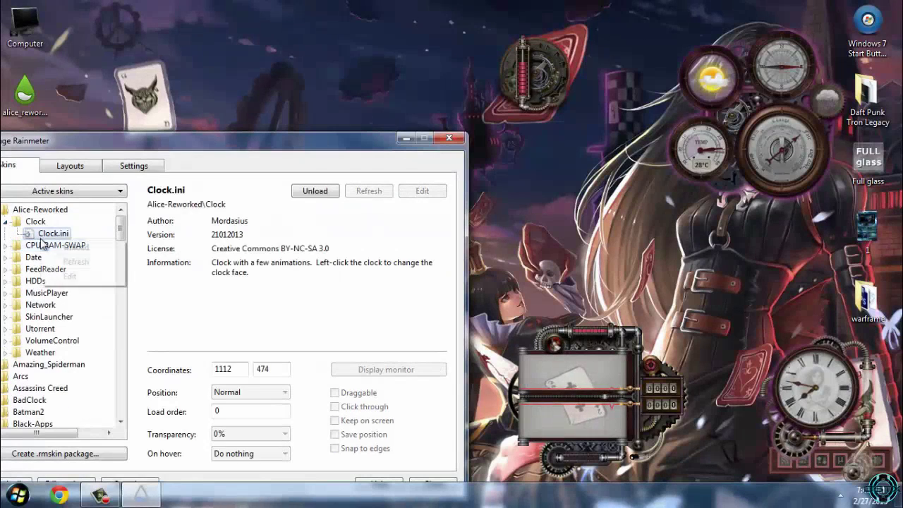
right_click(43, 236)
left_click(449, 138)
Step: Place the drive gauge top-left, weather gauges left-centre, CPU gauges top centre, card skin lower-left
left_click_drag(527, 99, 154, 76)
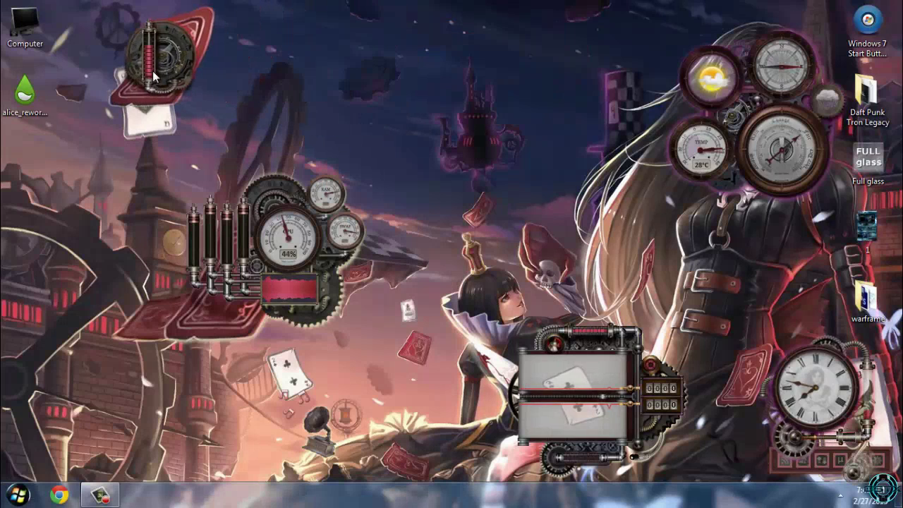
left_click_drag(700, 83, 270, 77)
left_click_drag(566, 356, 181, 362)
left_click_drag(297, 204, 579, 70)
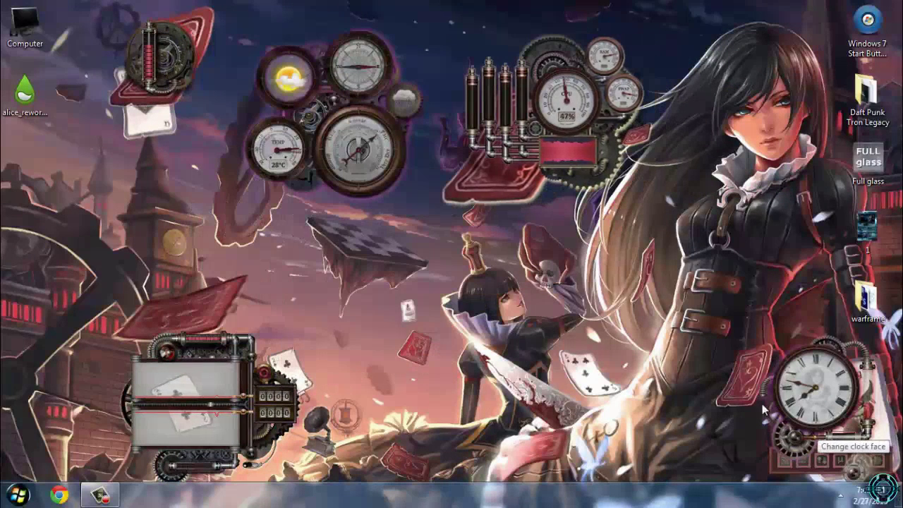
left_click_drag(177, 409, 162, 409)
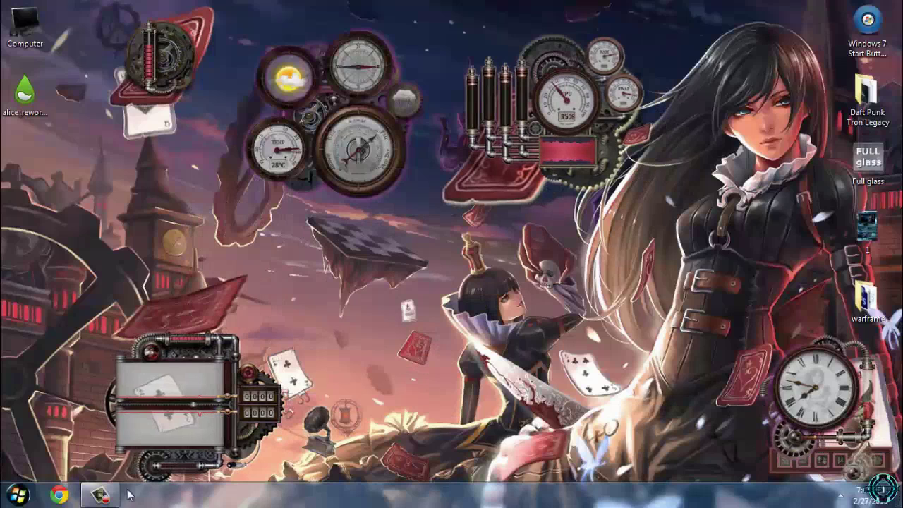
left_click(838, 495)
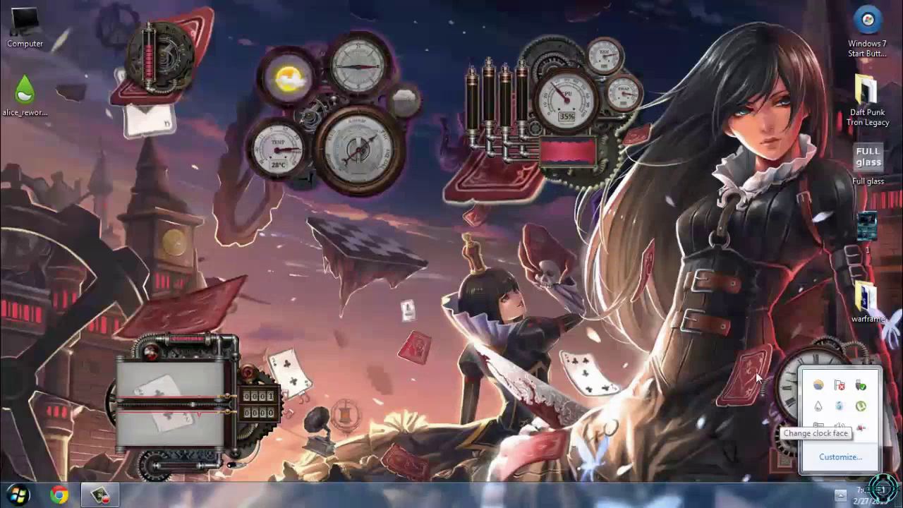
Step: Open Manage Rainmeter from the Rainmeter tray icon's menu to list the installed skins
right_click(818, 409)
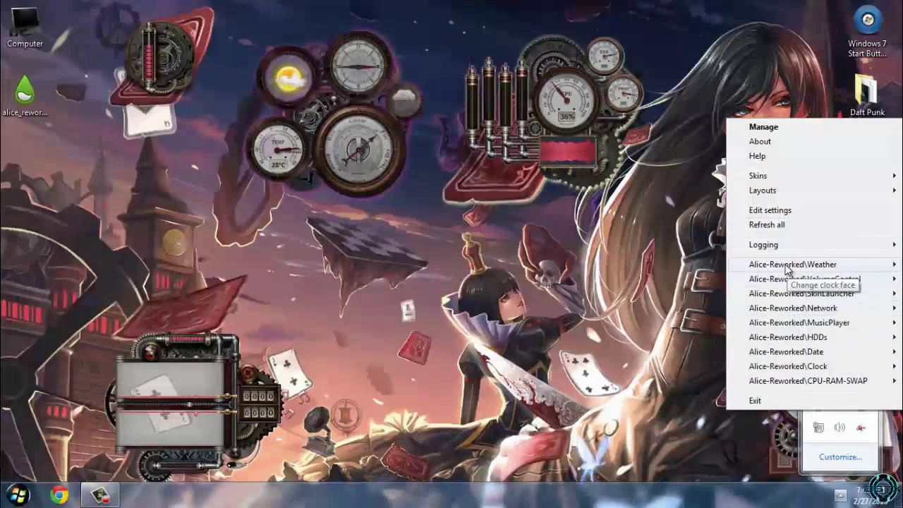
mouse_move(790, 264)
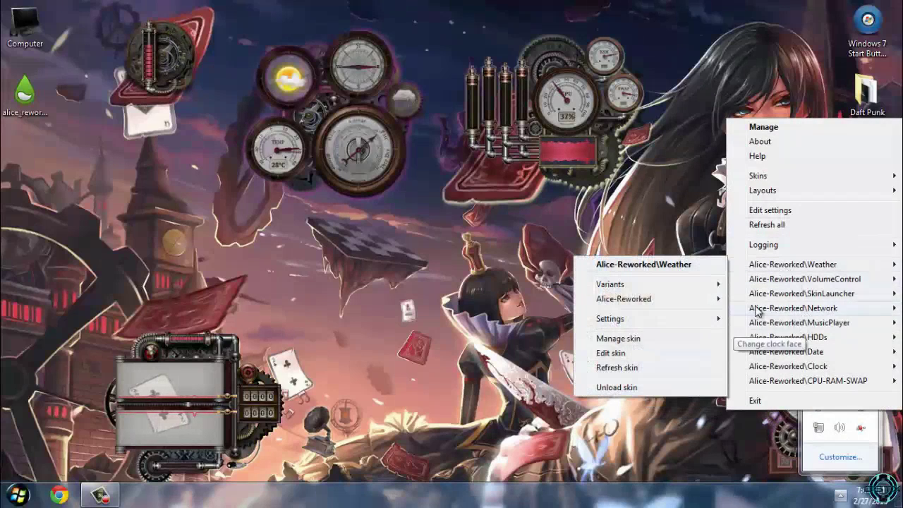
mouse_move(765, 282)
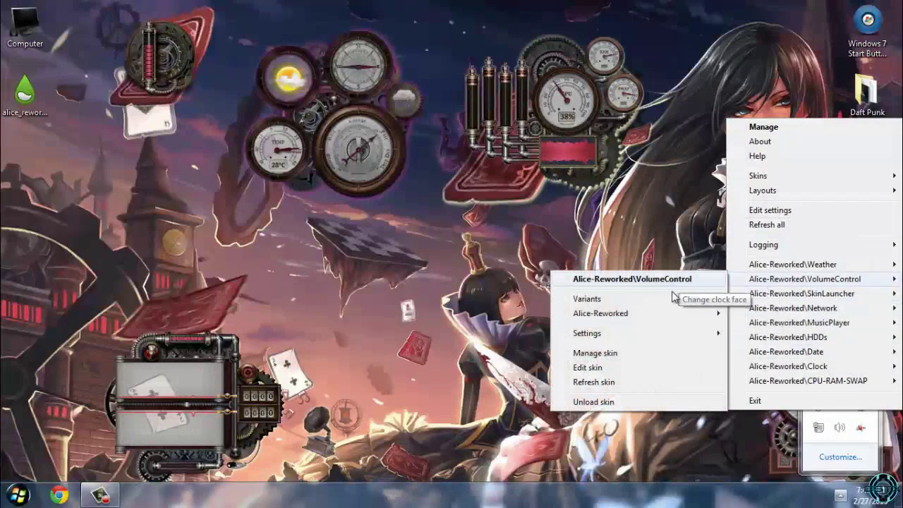
left_click(786, 130)
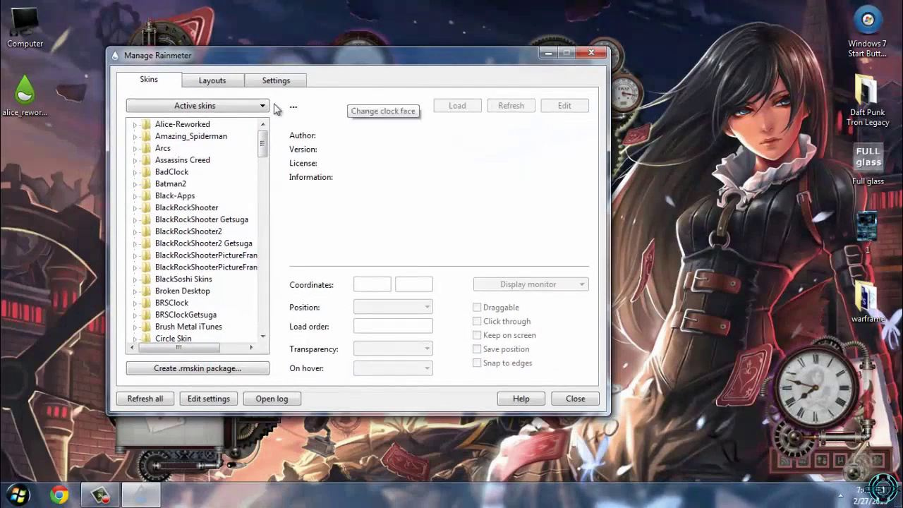
Step: Close Manage Rainmeter and select the alice_reworked icon on the desktop
left_click(597, 54)
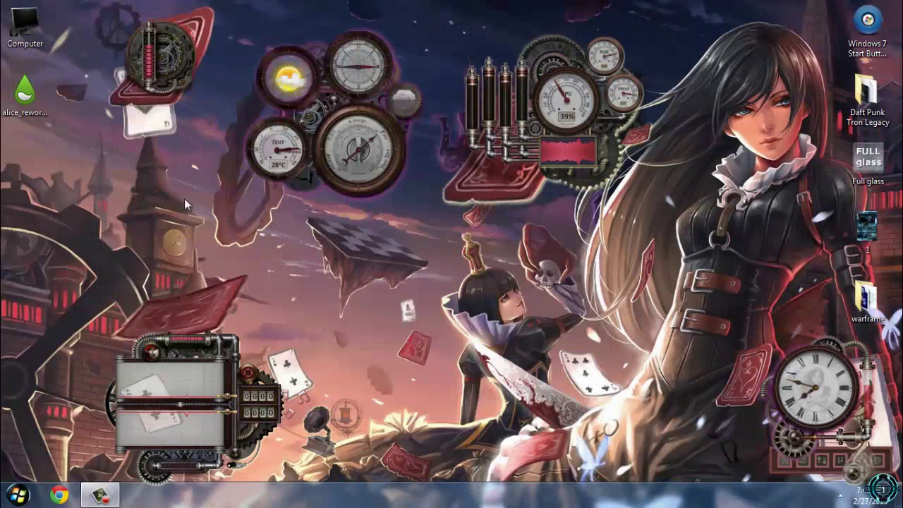
left_click(24, 90)
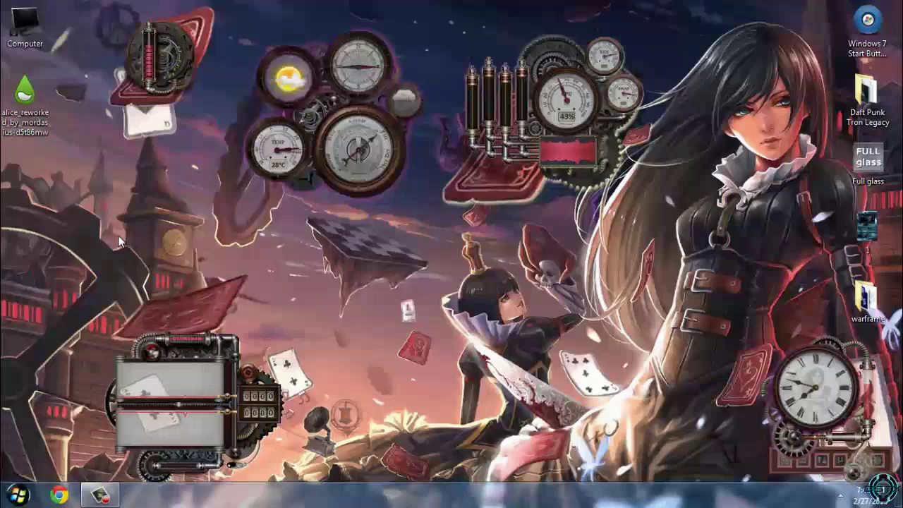